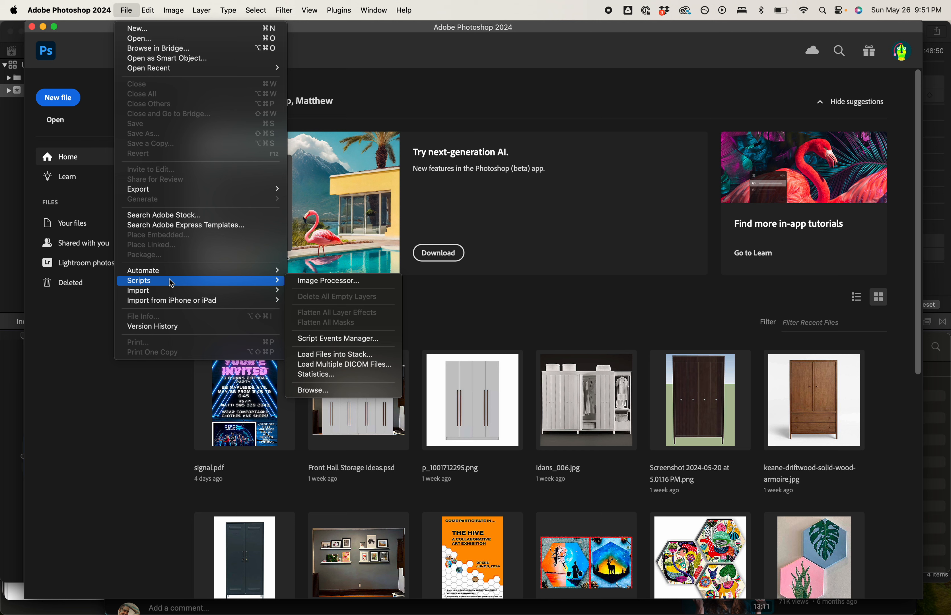
# - Load all seven JPG files from the Practice Files 2 folder into one layered stack with automatic alignment of the source images
pyautogui.click(334, 354)
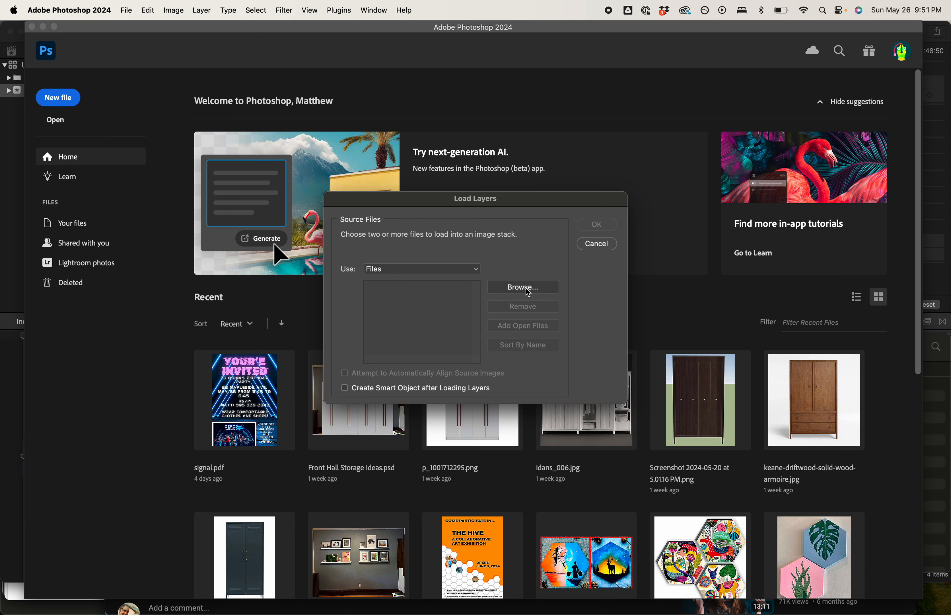
pyautogui.click(539, 291)
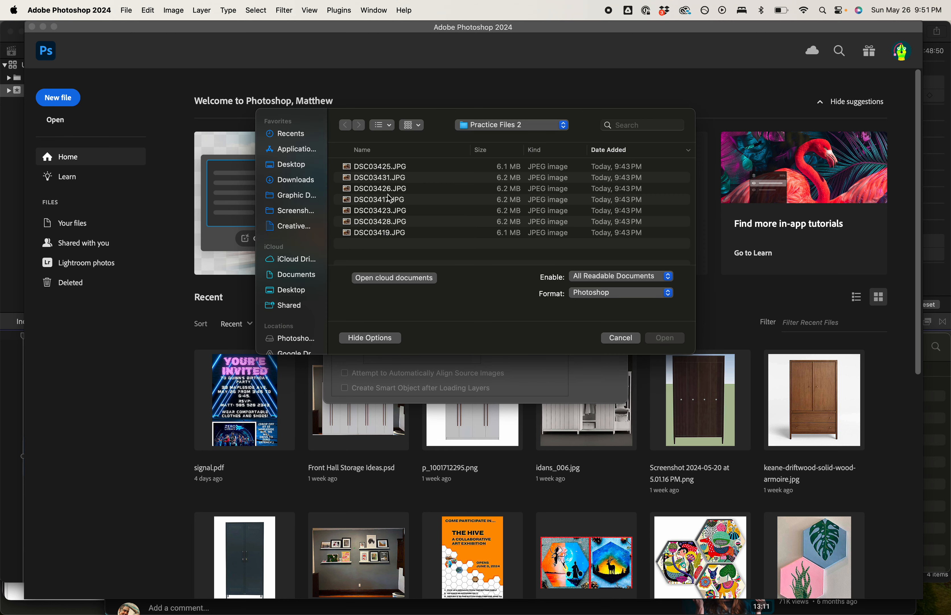
pyautogui.click(386, 167)
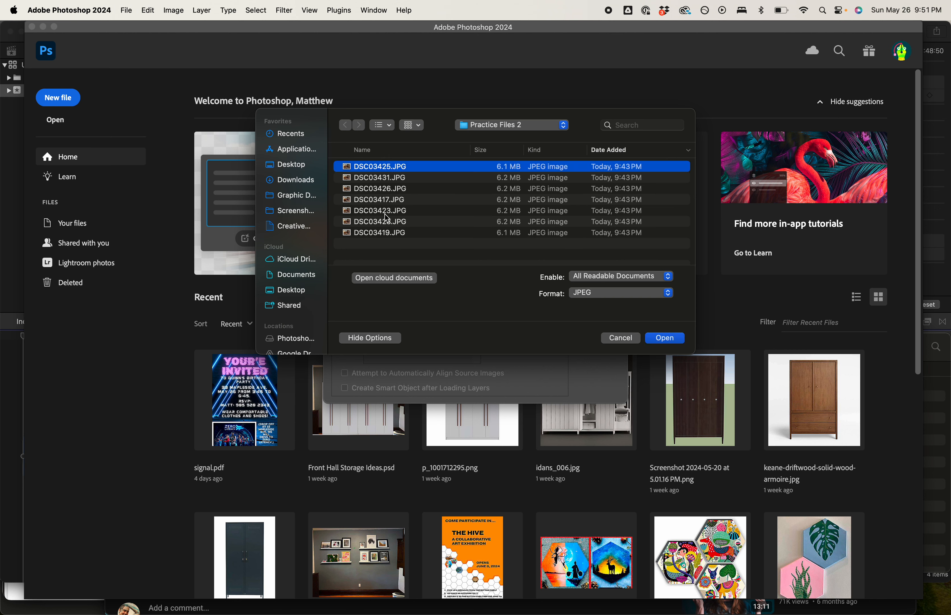
pyautogui.keyDown('shift'); pyautogui.click(384, 233); pyautogui.keyUp('shift')
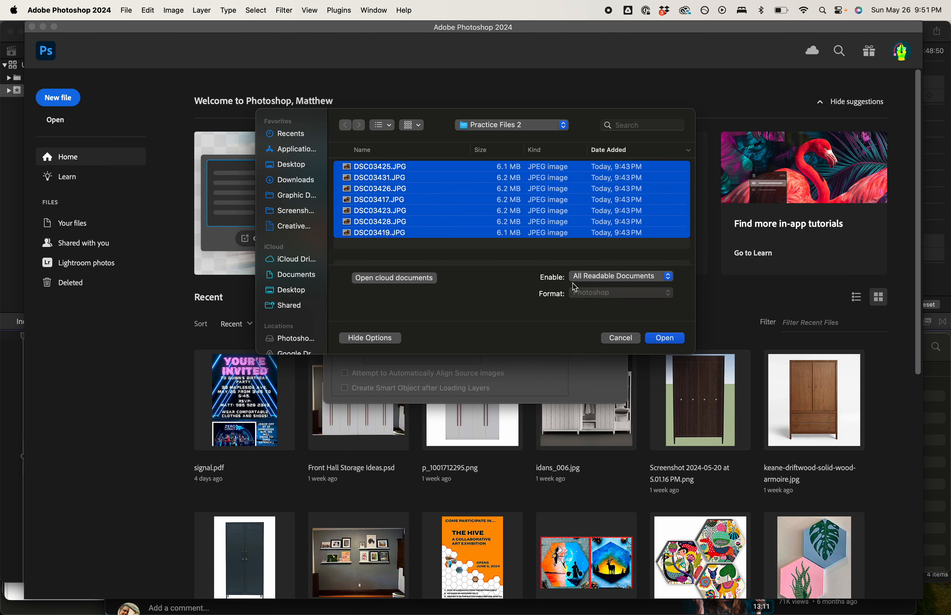
pyautogui.click(665, 338)
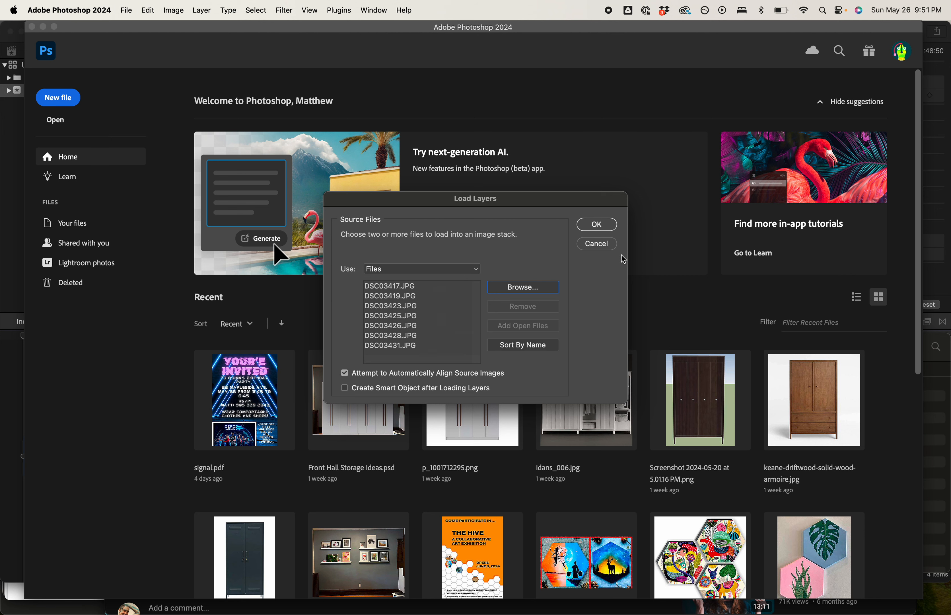
pyautogui.click(604, 228)
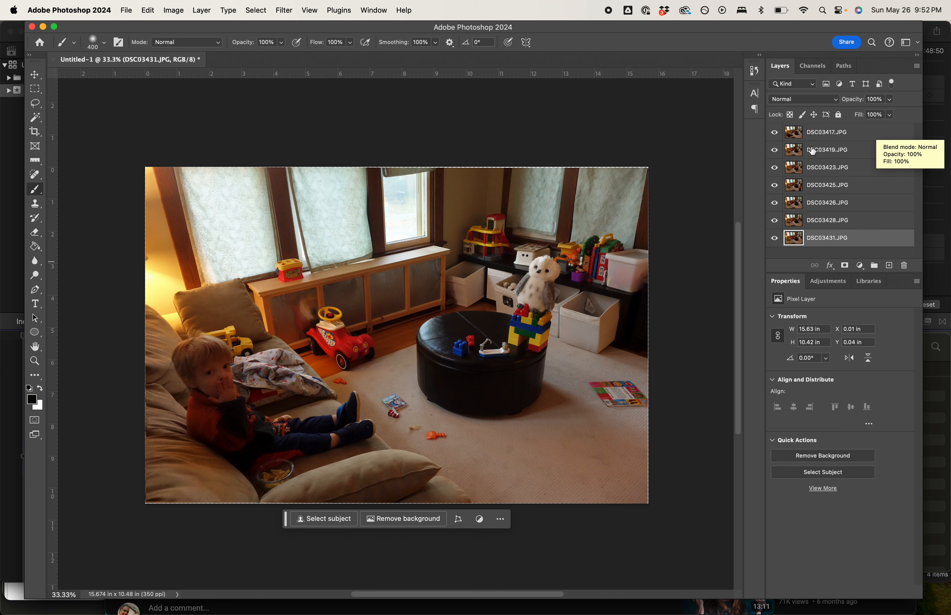
# - Add a white layer mask to each of the layers DSC03417, DSC03419, DSC03423, DSC03425, DSC03426 and DSC03428
pyautogui.click(860, 135)
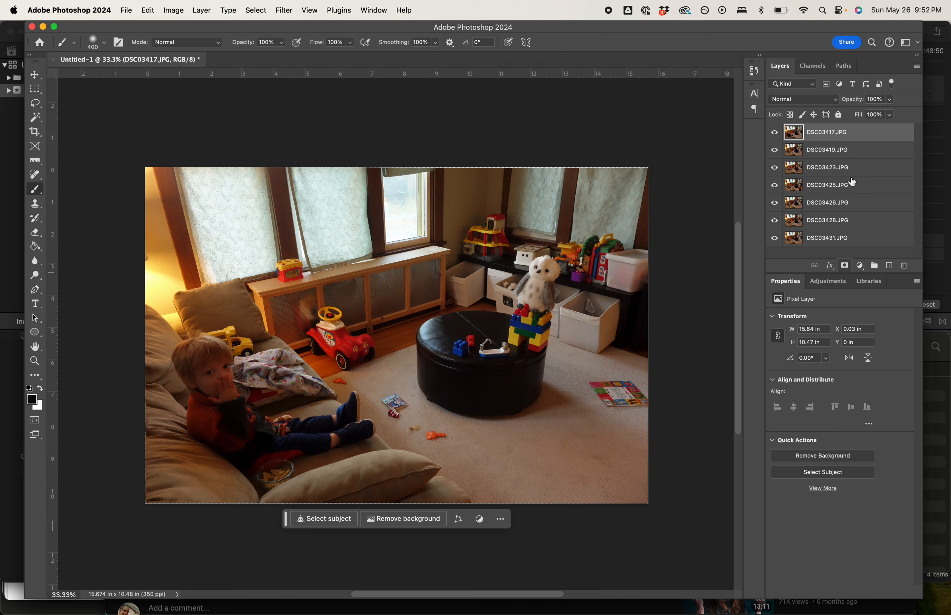
pyautogui.click(845, 266)
pyautogui.click(865, 150)
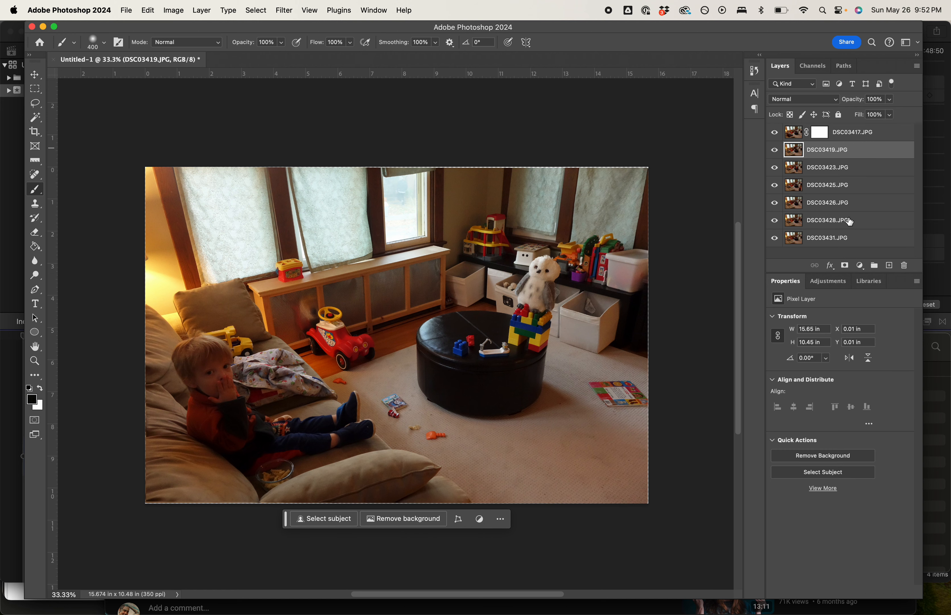
pyautogui.click(845, 265)
pyautogui.click(854, 172)
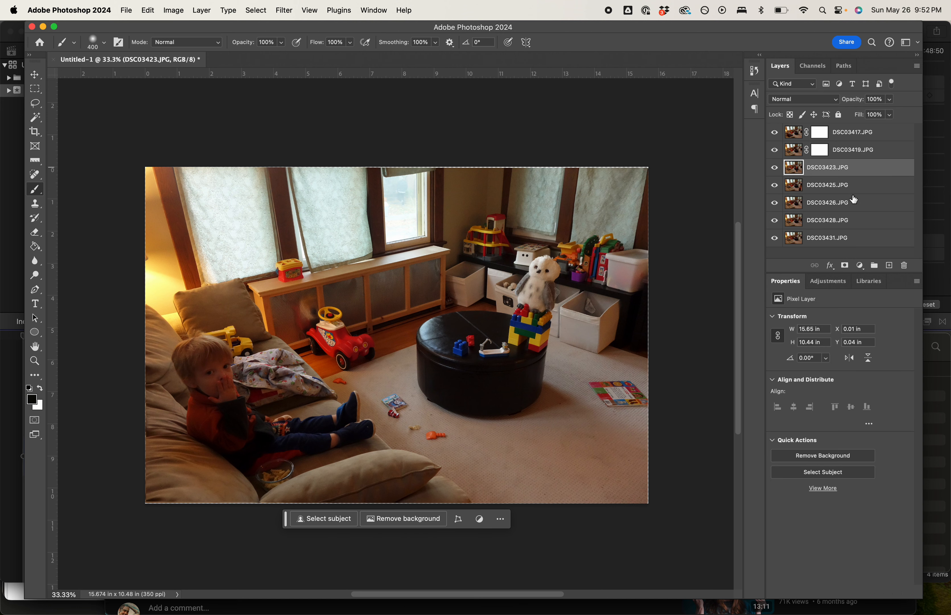
pyautogui.click(845, 266)
pyautogui.click(863, 186)
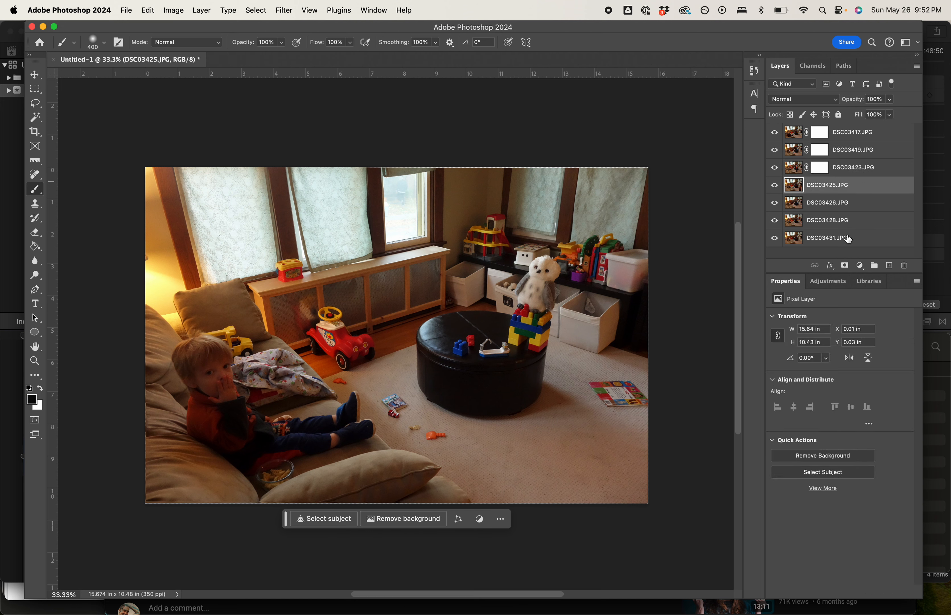
pyautogui.click(844, 266)
pyautogui.click(863, 203)
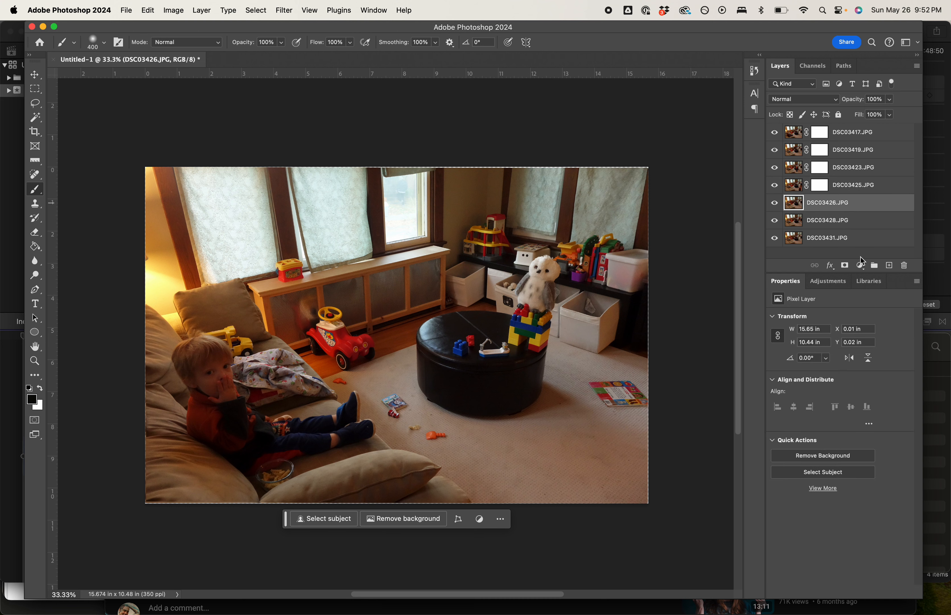
pyautogui.click(846, 266)
pyautogui.click(862, 221)
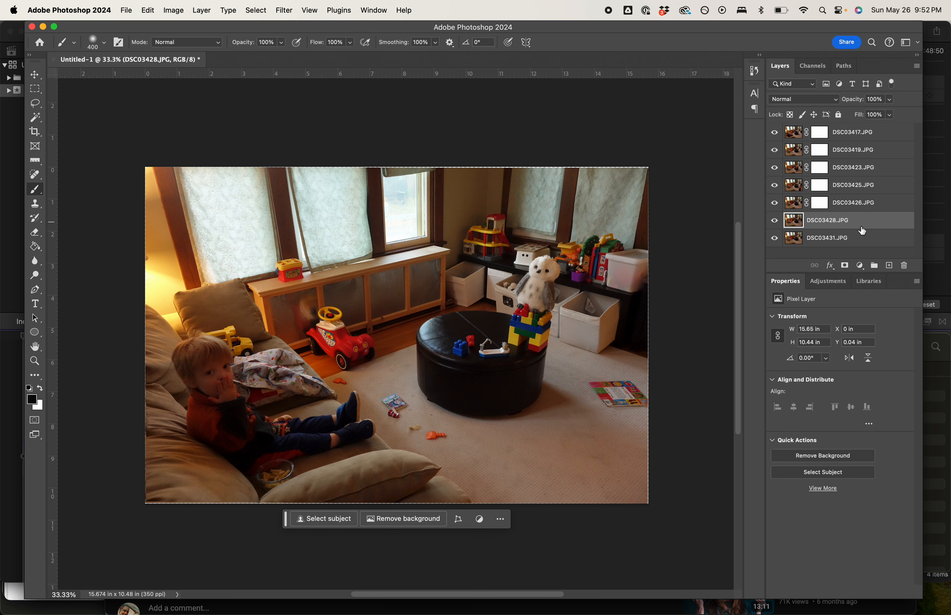
pyautogui.click(846, 266)
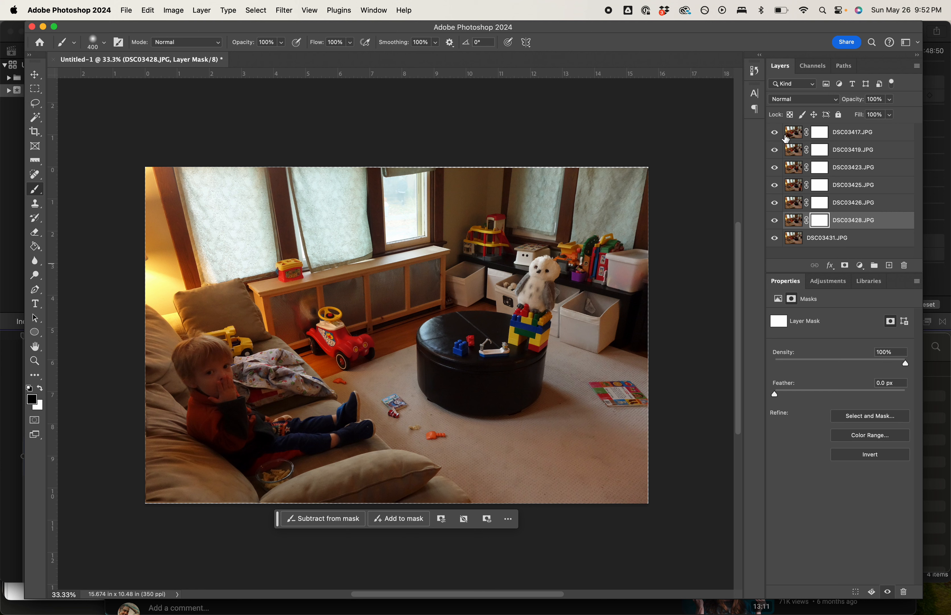
# - Paint over the boy on the couch in DSC03417's mask with a soft black 400 px brush, and invert the mask
pyautogui.click(821, 134)
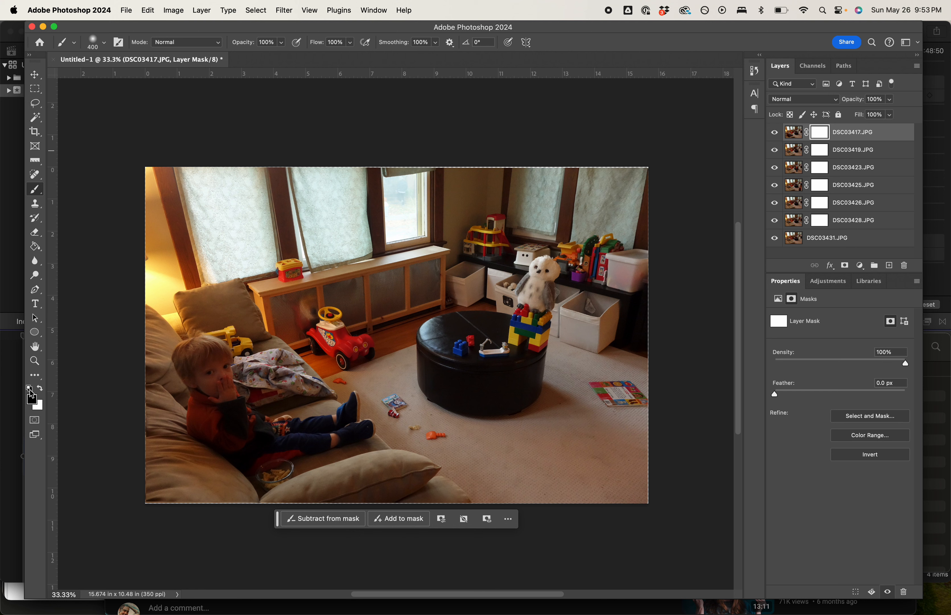
pyautogui.press('x')
pyautogui.click(40, 390)
pyautogui.click(105, 44)
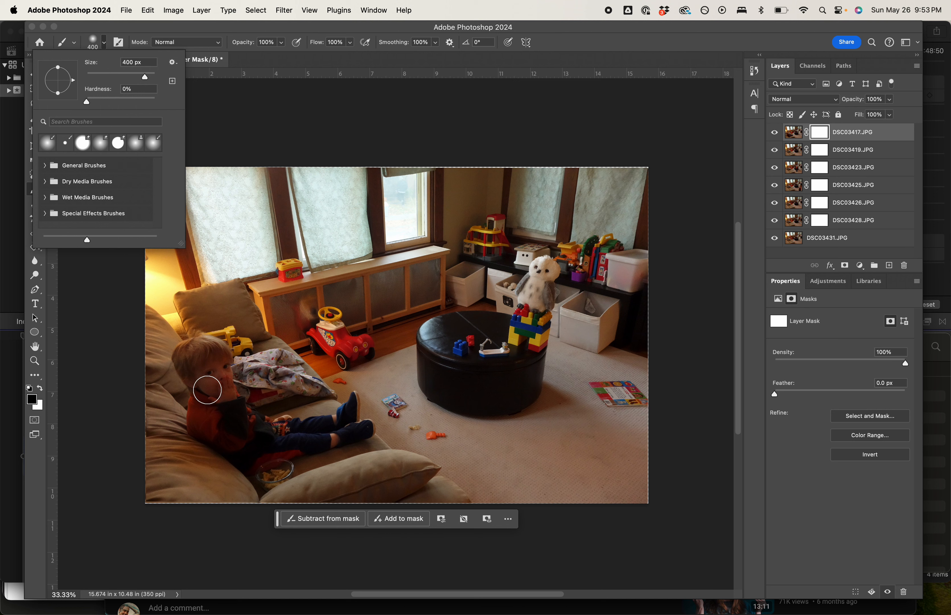
pyautogui.click(214, 389)
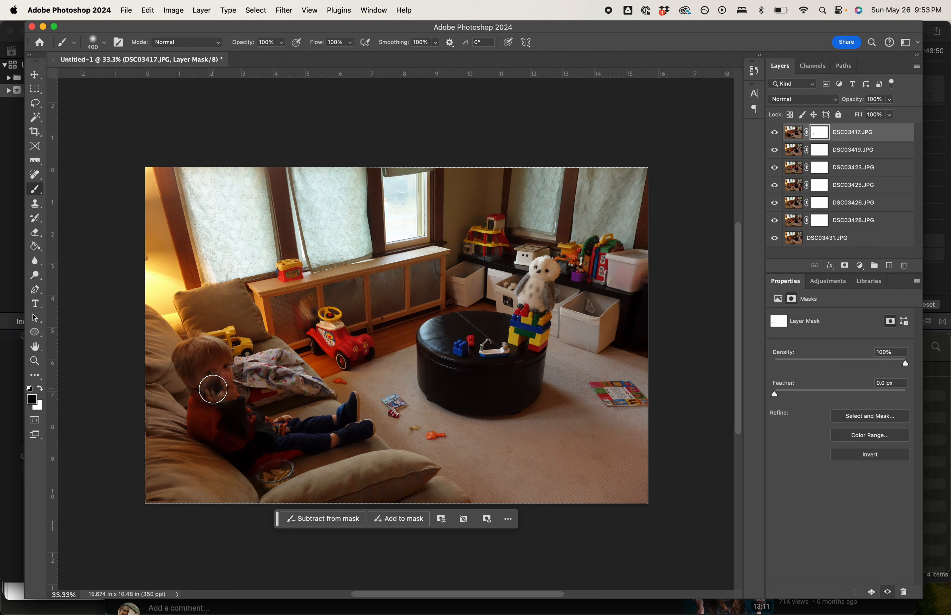
pyautogui.moveTo(213, 389)
pyautogui.mouseDown()
pyautogui.moveTo(189, 365)
pyautogui.moveTo(190, 354)
pyautogui.moveTo(215, 354)
pyautogui.moveTo(187, 345)
pyautogui.moveTo(180, 356)
pyautogui.moveTo(192, 387)
pyautogui.moveTo(184, 362)
pyautogui.moveTo(204, 354)
pyautogui.moveTo(227, 394)
pyautogui.moveTo(221, 356)
pyautogui.moveTo(224, 378)
pyautogui.moveTo(187, 356)
pyautogui.moveTo(215, 355)
pyautogui.moveTo(222, 366)
pyautogui.moveTo(201, 423)
pyautogui.moveTo(200, 406)
pyautogui.moveTo(199, 453)
pyautogui.moveTo(192, 414)
pyautogui.moveTo(245, 451)
pyautogui.moveTo(209, 442)
pyautogui.moveTo(249, 464)
pyautogui.moveTo(280, 452)
pyautogui.moveTo(226, 397)
pyautogui.moveTo(277, 424)
pyautogui.moveTo(222, 418)
pyautogui.moveTo(235, 428)
pyautogui.moveTo(304, 443)
pyautogui.moveTo(304, 429)
pyautogui.moveTo(275, 428)
pyautogui.moveTo(340, 420)
pyautogui.moveTo(355, 397)
pyautogui.moveTo(337, 424)
pyautogui.moveTo(279, 425)
pyautogui.moveTo(370, 420)
pyautogui.moveTo(346, 431)
pyautogui.moveTo(377, 422)
pyautogui.moveTo(302, 439)
pyautogui.moveTo(353, 443)
pyautogui.moveTo(258, 456)
pyautogui.moveTo(313, 450)
pyautogui.moveTo(208, 443)
pyautogui.moveTo(171, 425)
pyautogui.moveTo(250, 471)
pyautogui.moveTo(364, 442)
pyautogui.moveTo(215, 464)
pyautogui.moveTo(161, 435)
pyautogui.moveTo(186, 448)
pyautogui.mouseUp()
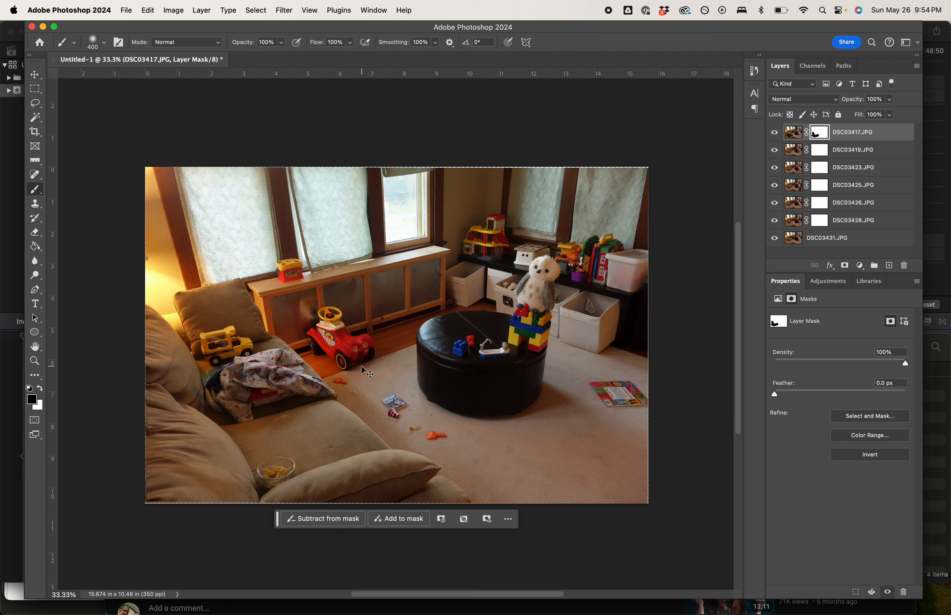
pyautogui.press('super+i')
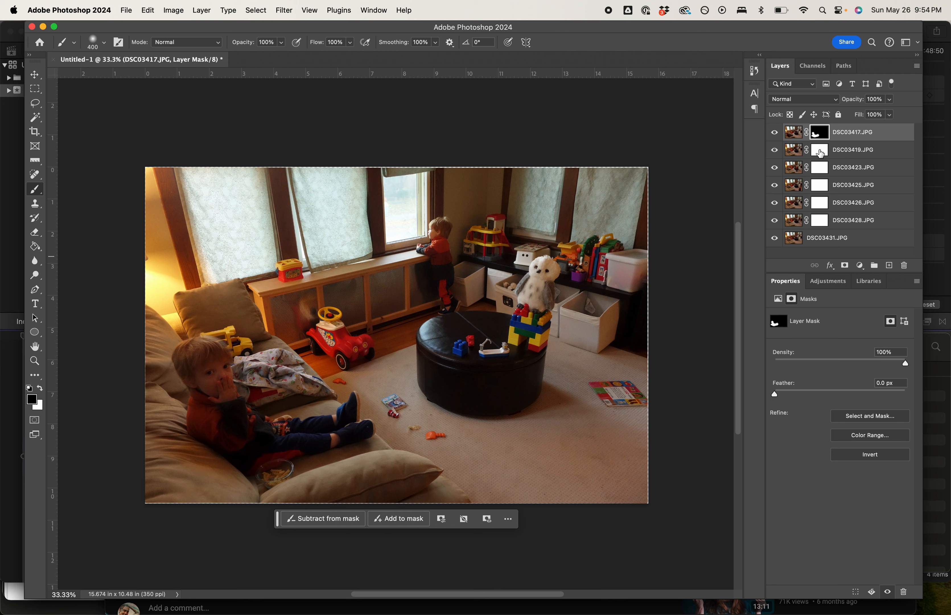
# - Paint black over the boy standing at the window in DSC03419's layer mask and invert the mask
pyautogui.click(820, 151)
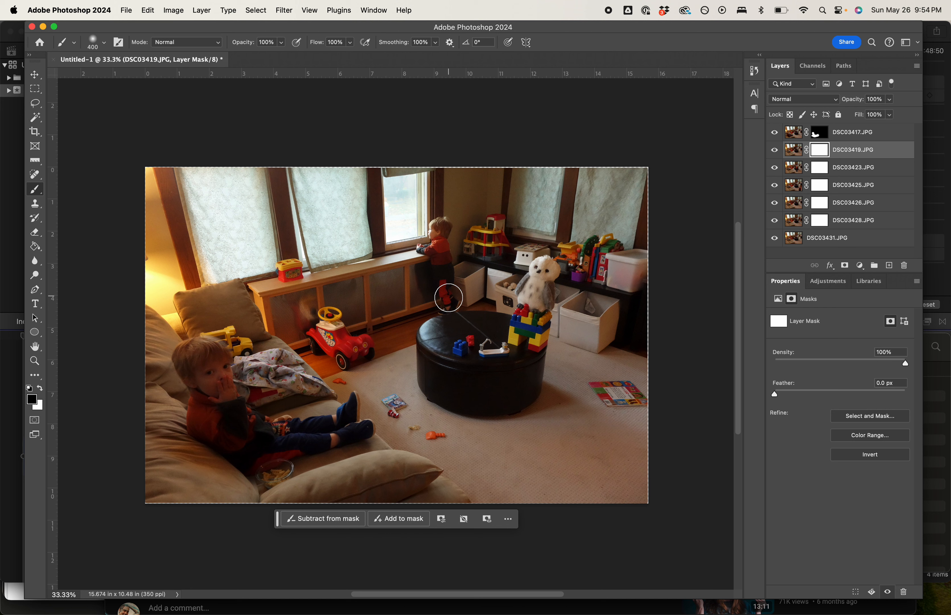
pyautogui.moveTo(448, 295)
pyautogui.mouseDown()
pyautogui.moveTo(439, 223)
pyautogui.moveTo(420, 259)
pyautogui.moveTo(436, 231)
pyautogui.moveTo(450, 238)
pyautogui.moveTo(434, 258)
pyautogui.moveTo(437, 228)
pyautogui.mouseUp()
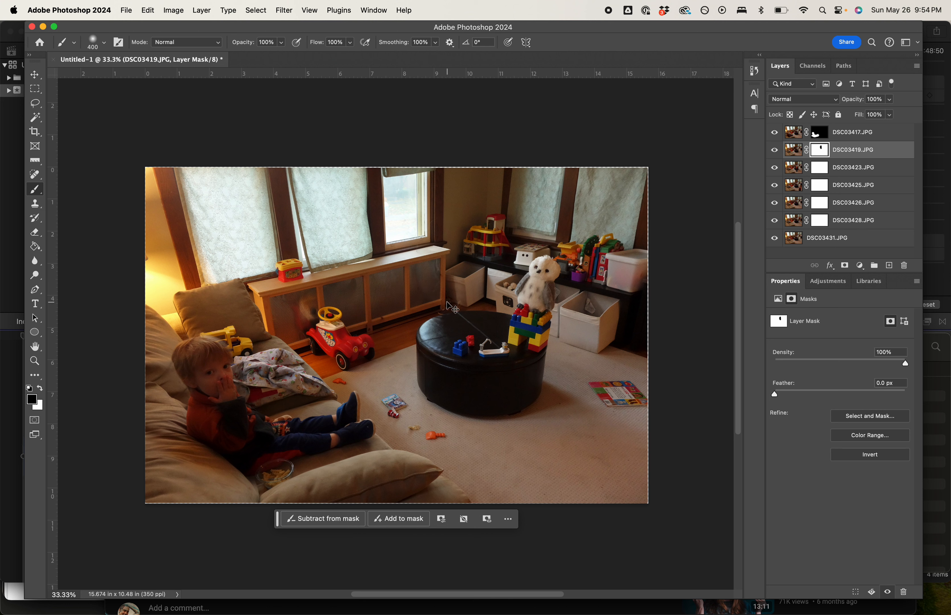
pyautogui.press('super+i')
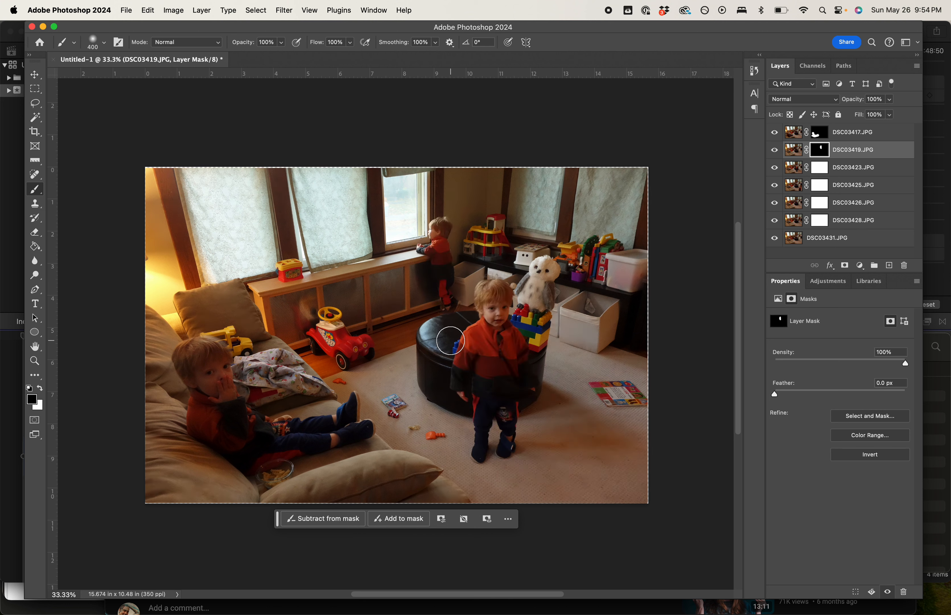
# - Paint black over the boy standing in front of the ottoman in DSC03423's layer mask and invert the mask
pyautogui.click(820, 167)
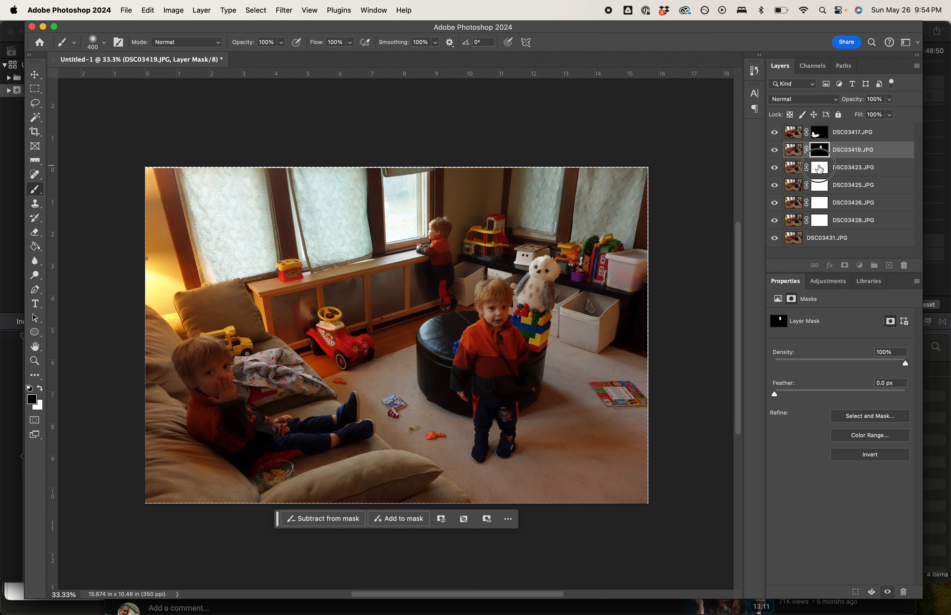
pyautogui.moveTo(490, 316)
pyautogui.mouseDown()
pyautogui.moveTo(485, 296)
pyautogui.moveTo(500, 293)
pyautogui.moveTo(502, 318)
pyautogui.moveTo(503, 292)
pyautogui.moveTo(487, 288)
pyautogui.moveTo(488, 315)
pyautogui.moveTo(487, 300)
pyautogui.moveTo(499, 295)
pyautogui.moveTo(503, 322)
pyautogui.mouseUp()
pyautogui.moveTo(472, 351)
pyautogui.mouseDown()
pyautogui.moveTo(480, 333)
pyautogui.moveTo(462, 368)
pyautogui.moveTo(480, 286)
pyautogui.moveTo(512, 375)
pyautogui.moveTo(516, 354)
pyautogui.moveTo(512, 343)
pyautogui.moveTo(495, 419)
pyautogui.moveTo(492, 354)
pyautogui.moveTo(484, 438)
pyautogui.moveTo(484, 405)
pyautogui.moveTo(470, 467)
pyautogui.moveTo(481, 414)
pyautogui.moveTo(479, 460)
pyautogui.moveTo(477, 397)
pyautogui.moveTo(462, 368)
pyautogui.moveTo(460, 407)
pyautogui.moveTo(467, 338)
pyautogui.moveTo(504, 426)
pyautogui.moveTo(503, 449)
pyautogui.moveTo(510, 398)
pyautogui.moveTo(499, 451)
pyautogui.moveTo(477, 453)
pyautogui.moveTo(502, 457)
pyautogui.moveTo(512, 428)
pyautogui.moveTo(516, 440)
pyautogui.moveTo(507, 349)
pyautogui.moveTo(527, 390)
pyautogui.moveTo(488, 394)
pyautogui.mouseUp()
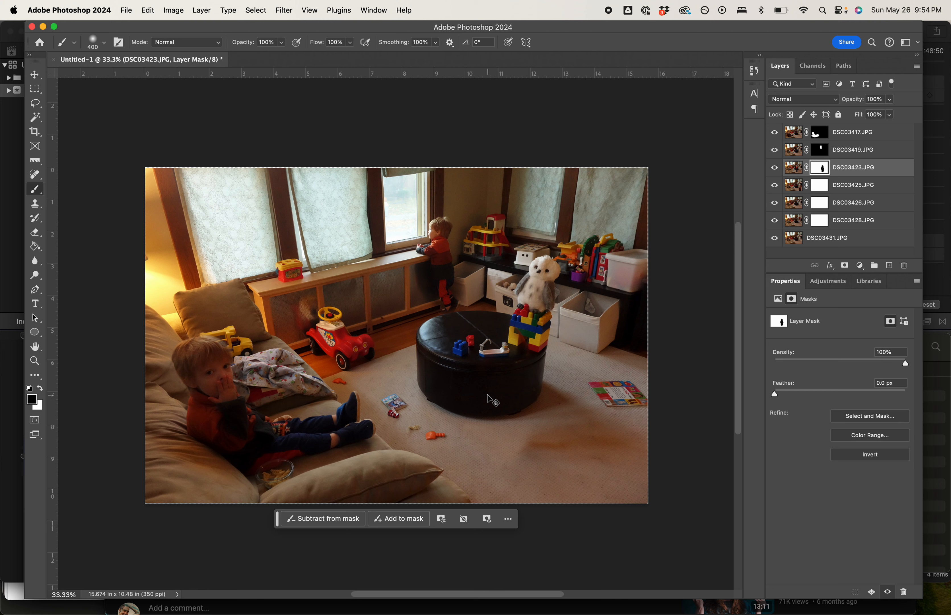
pyautogui.press('super+i')
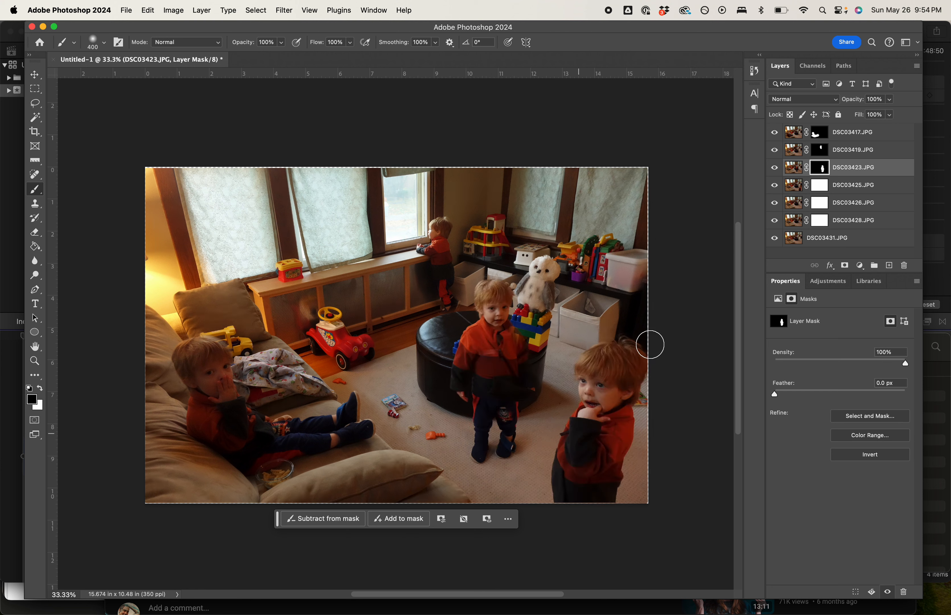
# - Paint black over the boy in the right foreground in DSC03425's layer mask and invert the mask
pyautogui.click(815, 186)
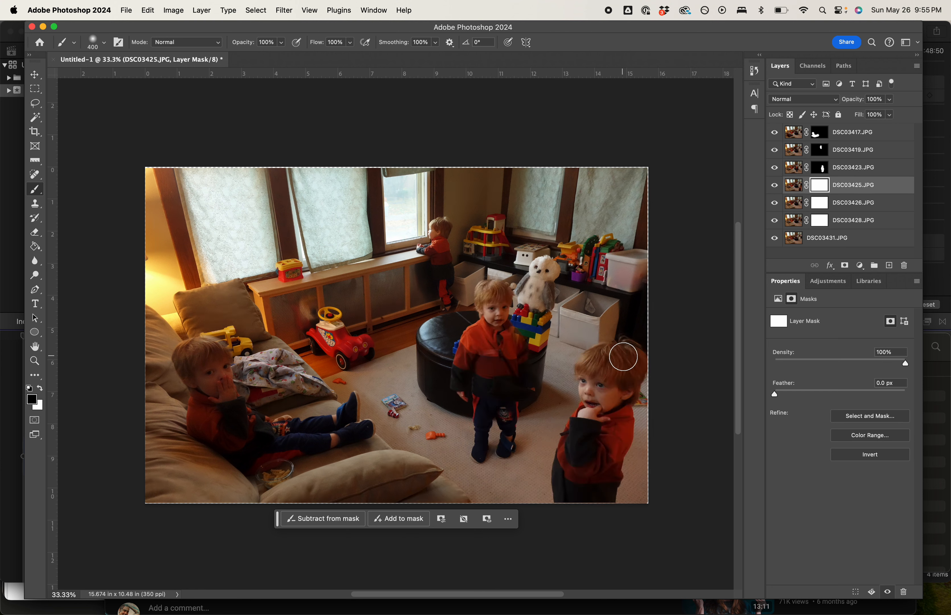
pyautogui.moveTo(624, 356)
pyautogui.mouseDown()
pyautogui.moveTo(599, 368)
pyautogui.moveTo(596, 355)
pyautogui.moveTo(584, 370)
pyautogui.moveTo(616, 352)
pyautogui.moveTo(641, 360)
pyautogui.moveTo(612, 418)
pyautogui.moveTo(614, 381)
pyautogui.moveTo(601, 398)
pyautogui.moveTo(590, 375)
pyautogui.moveTo(587, 402)
pyautogui.moveTo(583, 366)
pyautogui.moveTo(592, 421)
pyautogui.moveTo(589, 370)
pyautogui.moveTo(613, 346)
pyautogui.moveTo(636, 370)
pyautogui.moveTo(612, 420)
pyautogui.moveTo(614, 431)
pyautogui.moveTo(625, 417)
pyautogui.moveTo(612, 491)
pyautogui.moveTo(637, 410)
pyautogui.moveTo(609, 497)
pyautogui.mouseUp()
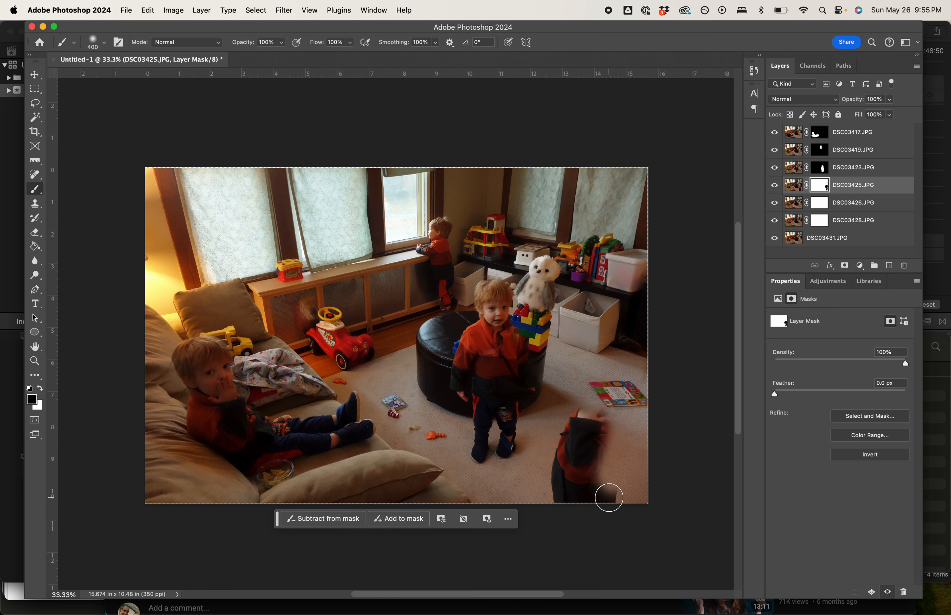
pyautogui.moveTo(603, 490)
pyautogui.mouseDown()
pyautogui.moveTo(607, 459)
pyautogui.moveTo(613, 490)
pyautogui.moveTo(588, 495)
pyautogui.moveTo(562, 495)
pyautogui.moveTo(558, 465)
pyautogui.moveTo(554, 498)
pyautogui.moveTo(569, 441)
pyautogui.moveTo(596, 404)
pyautogui.moveTo(581, 413)
pyautogui.moveTo(563, 461)
pyautogui.moveTo(571, 435)
pyautogui.moveTo(606, 417)
pyautogui.moveTo(585, 473)
pyautogui.moveTo(613, 427)
pyautogui.moveTo(581, 482)
pyautogui.moveTo(577, 459)
pyautogui.moveTo(576, 489)
pyautogui.moveTo(559, 502)
pyautogui.moveTo(608, 504)
pyautogui.moveTo(575, 503)
pyautogui.moveTo(566, 475)
pyautogui.moveTo(578, 439)
pyautogui.moveTo(607, 404)
pyautogui.moveTo(594, 486)
pyautogui.moveTo(603, 492)
pyautogui.moveTo(605, 469)
pyautogui.moveTo(579, 502)
pyautogui.moveTo(587, 452)
pyautogui.mouseUp()
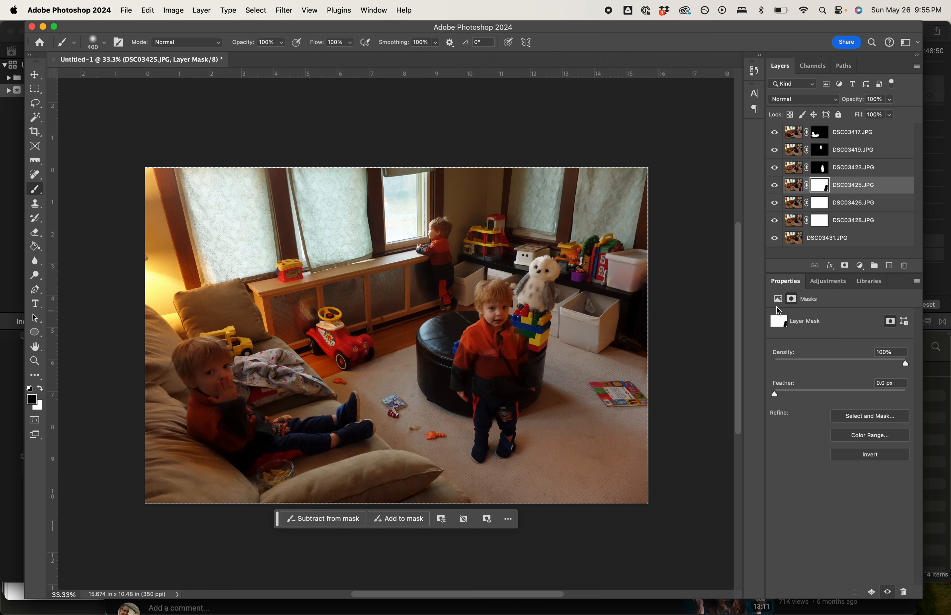
pyautogui.press('super+i')
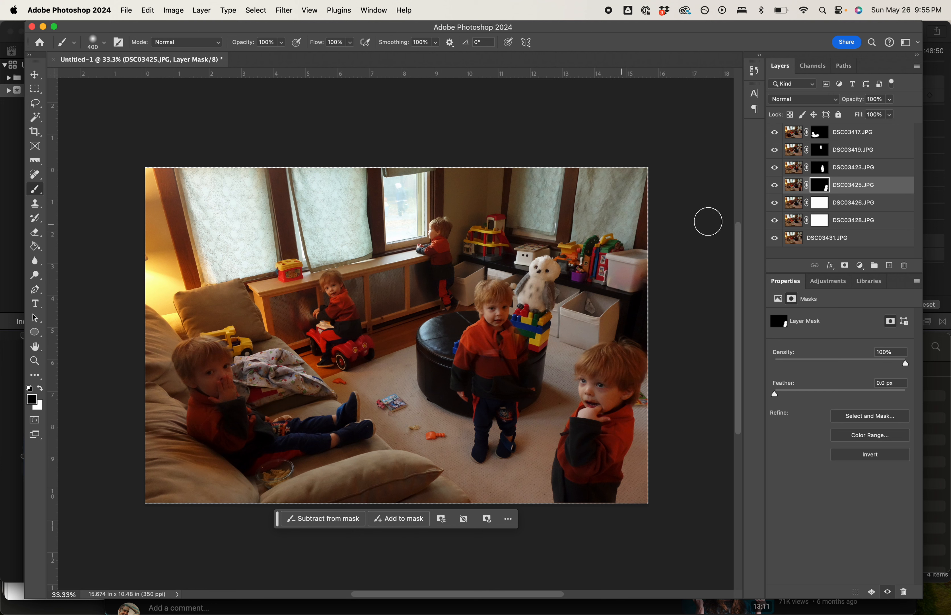
# - Paint black over the boy on the red toy car in DSC03426's layer mask and invert the mask
pyautogui.click(821, 209)
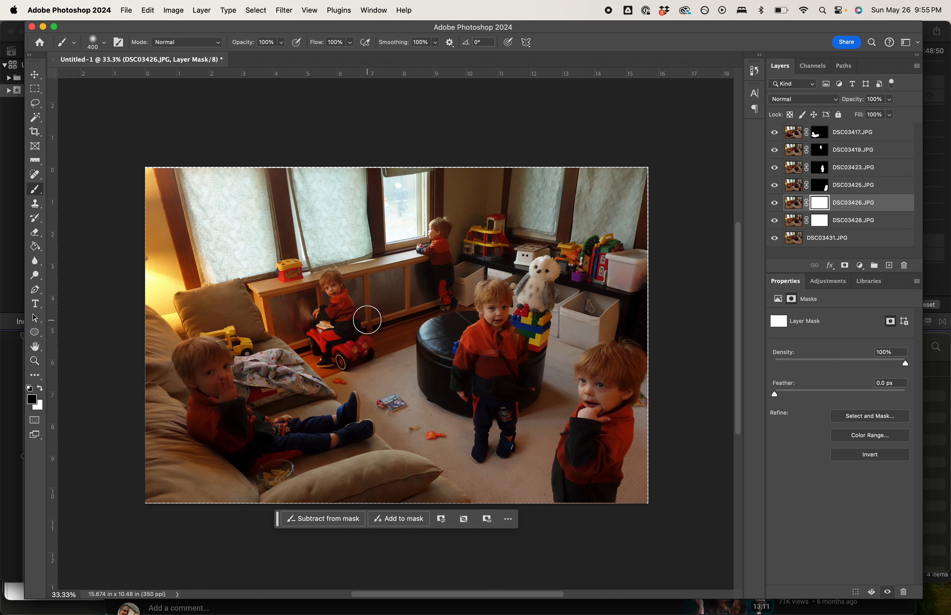
pyautogui.moveTo(353, 328)
pyautogui.mouseDown()
pyautogui.moveTo(332, 284)
pyautogui.moveTo(323, 362)
pyautogui.moveTo(337, 340)
pyautogui.moveTo(313, 330)
pyautogui.moveTo(322, 367)
pyautogui.moveTo(316, 314)
pyautogui.moveTo(328, 274)
pyautogui.moveTo(337, 289)
pyautogui.moveTo(304, 322)
pyautogui.moveTo(333, 272)
pyautogui.moveTo(316, 321)
pyautogui.moveTo(340, 327)
pyautogui.mouseUp()
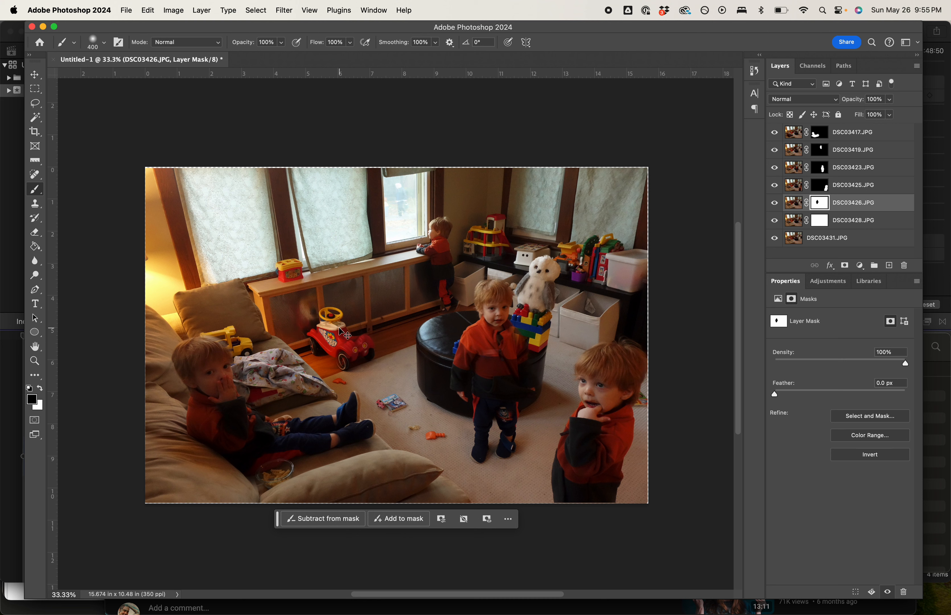
pyautogui.press('super+i')
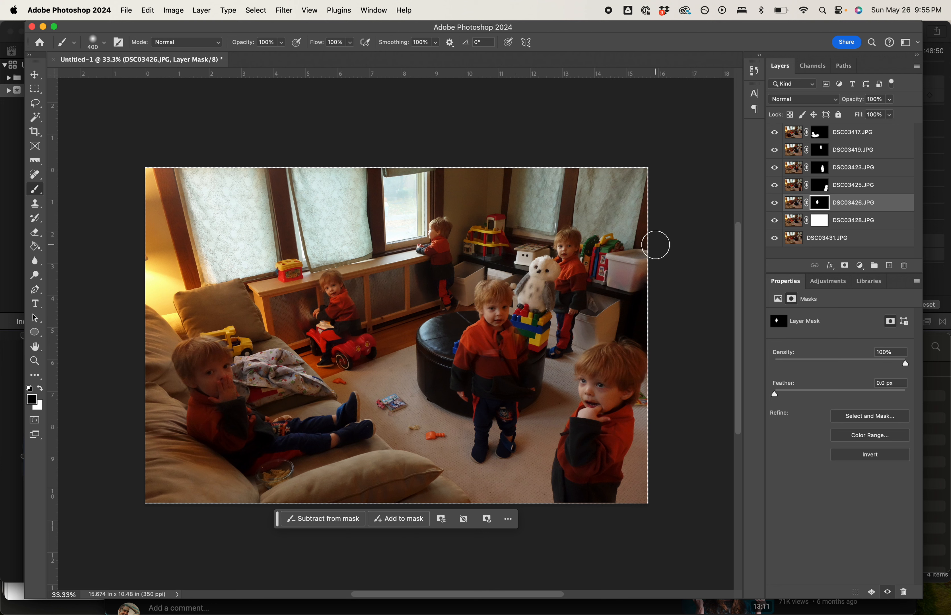
# - Paint black over the boy behind the stuffed owl in DSC03428's layer mask and invert the mask
pyautogui.click(819, 221)
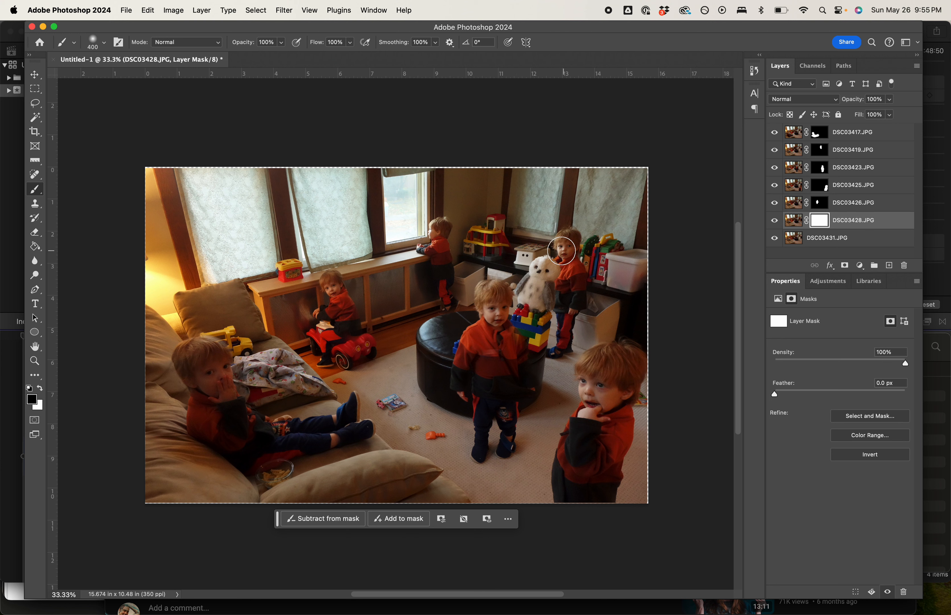
pyautogui.moveTo(560, 236)
pyautogui.mouseDown()
pyautogui.moveTo(579, 248)
pyautogui.moveTo(577, 303)
pyautogui.moveTo(578, 280)
pyautogui.moveTo(554, 360)
pyautogui.moveTo(562, 334)
pyautogui.moveTo(566, 345)
pyautogui.moveTo(546, 352)
pyautogui.moveTo(565, 346)
pyautogui.moveTo(569, 321)
pyautogui.moveTo(562, 272)
pyautogui.moveTo(575, 252)
pyautogui.moveTo(562, 262)
pyautogui.moveTo(564, 279)
pyautogui.moveTo(576, 327)
pyautogui.moveTo(583, 321)
pyautogui.moveTo(580, 314)
pyautogui.moveTo(563, 351)
pyautogui.moveTo(565, 252)
pyautogui.moveTo(551, 276)
pyautogui.mouseUp()
pyautogui.press('super+i')
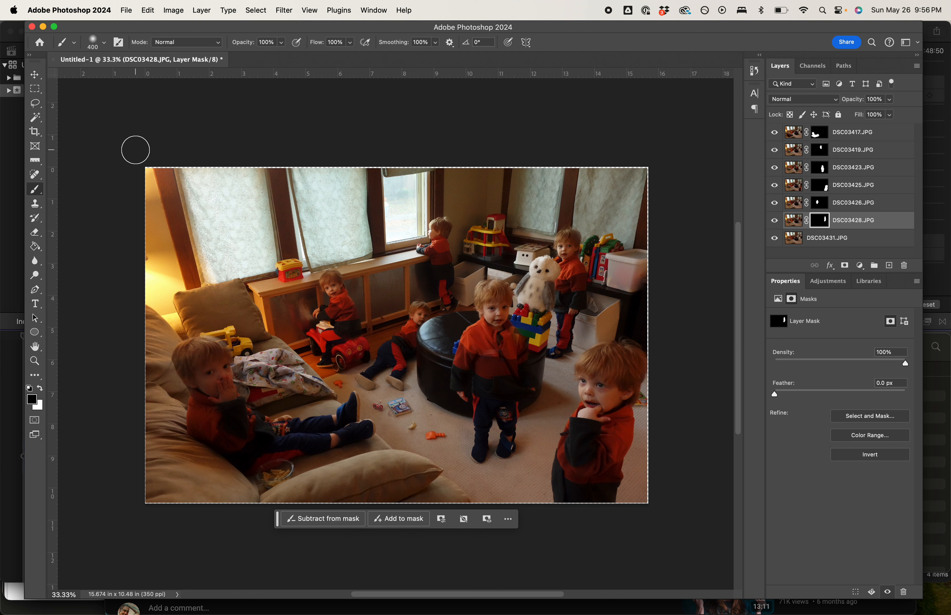
# - Crop a thin strip off all four edges of the composite at the original ratio, to about 15.1 × 10.1 in
pyautogui.click(36, 132)
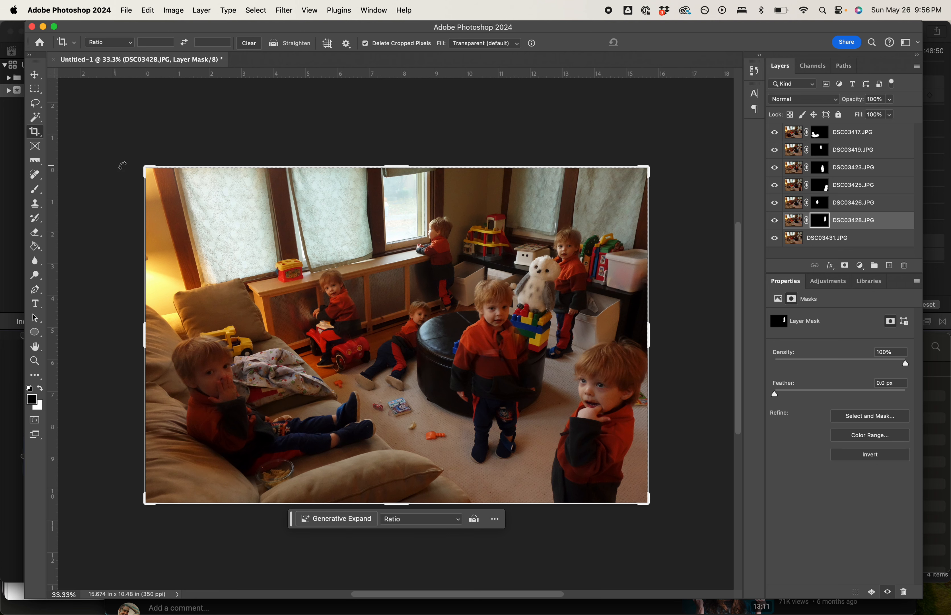
pyautogui.moveTo(145, 167); pyautogui.dragTo(153, 176)
pyautogui.moveTo(647, 499); pyautogui.dragTo(640, 494)
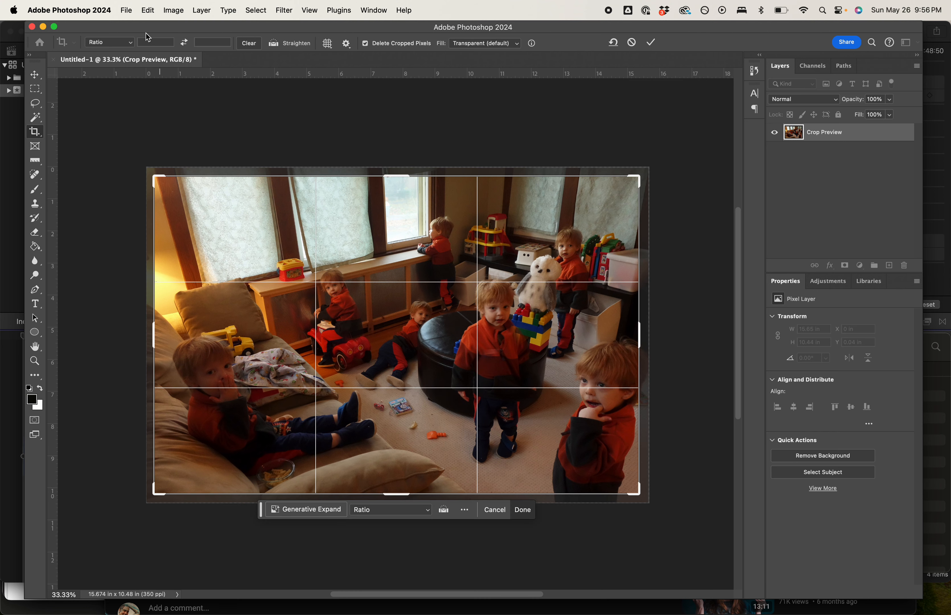
pyautogui.click(135, 47)
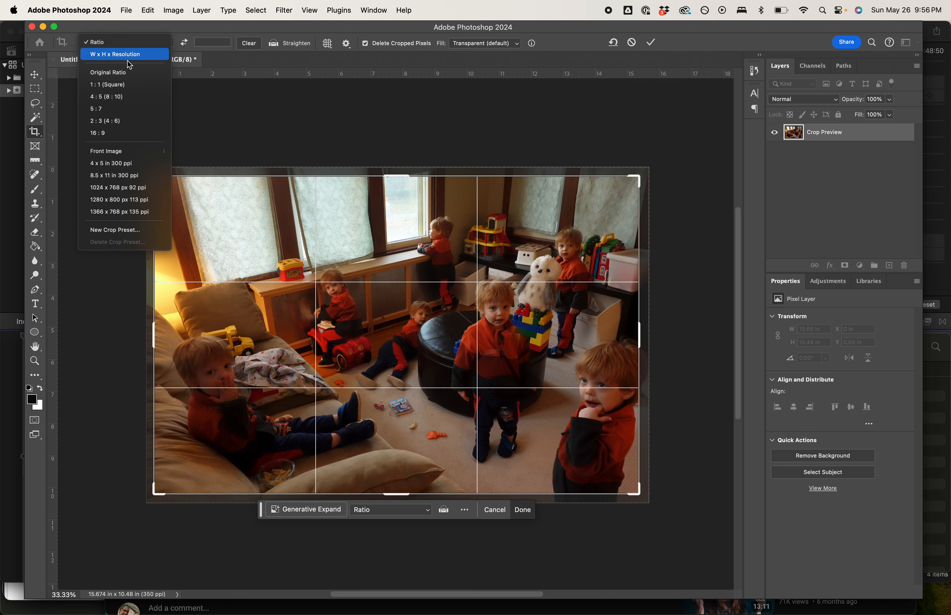
pyautogui.click(127, 73)
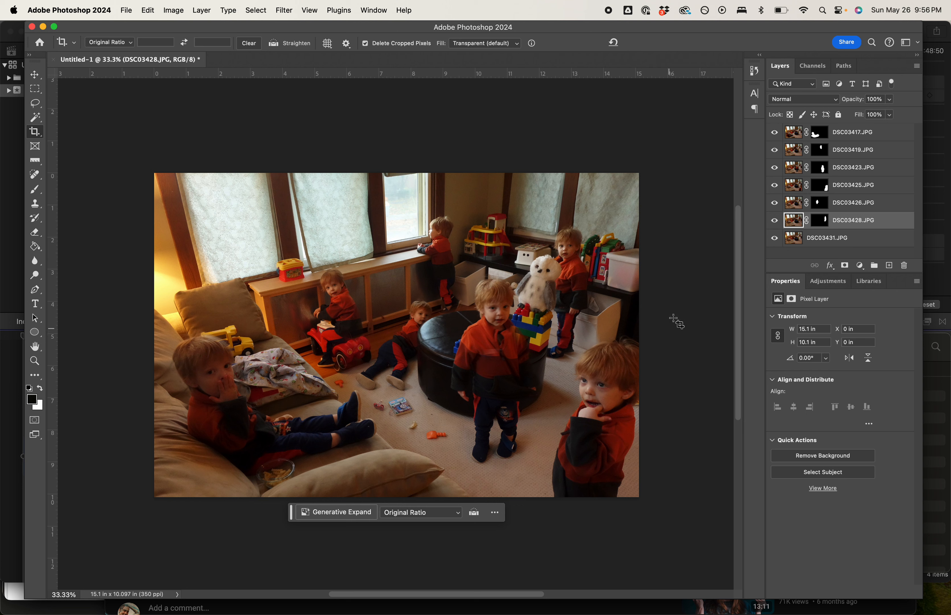
# - Flatten the image and save a maximum-quality JPEG copy on the computer in Practice Files 2, named with the boy's name plus "-multiplicity"
pyautogui.click(916, 66)
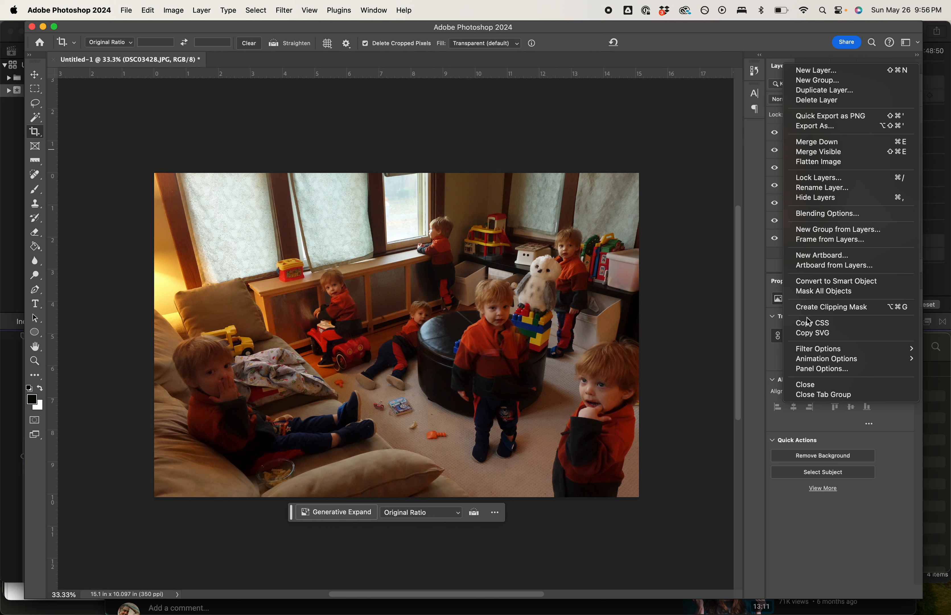
pyautogui.click(831, 162)
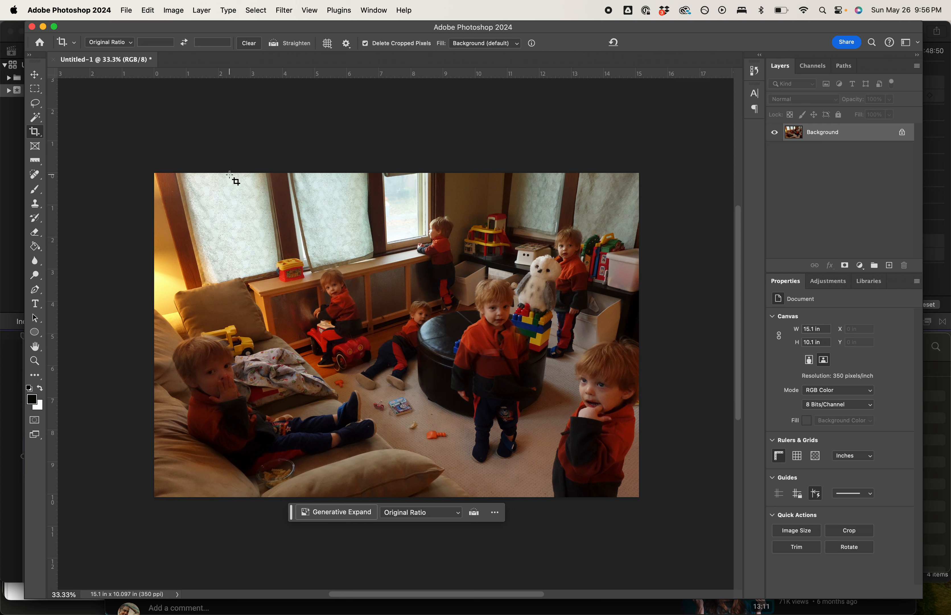
pyautogui.click(126, 10)
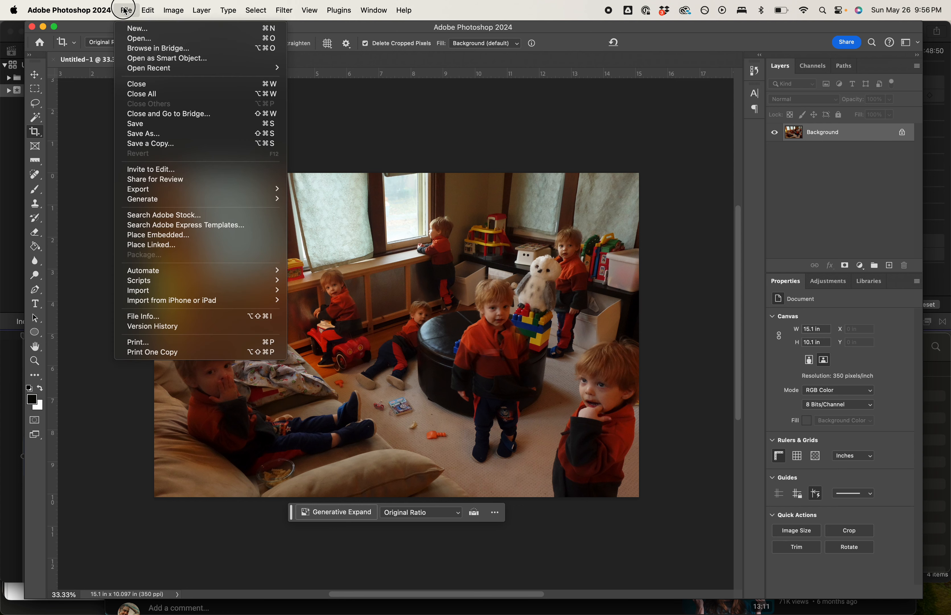
pyautogui.click(149, 144)
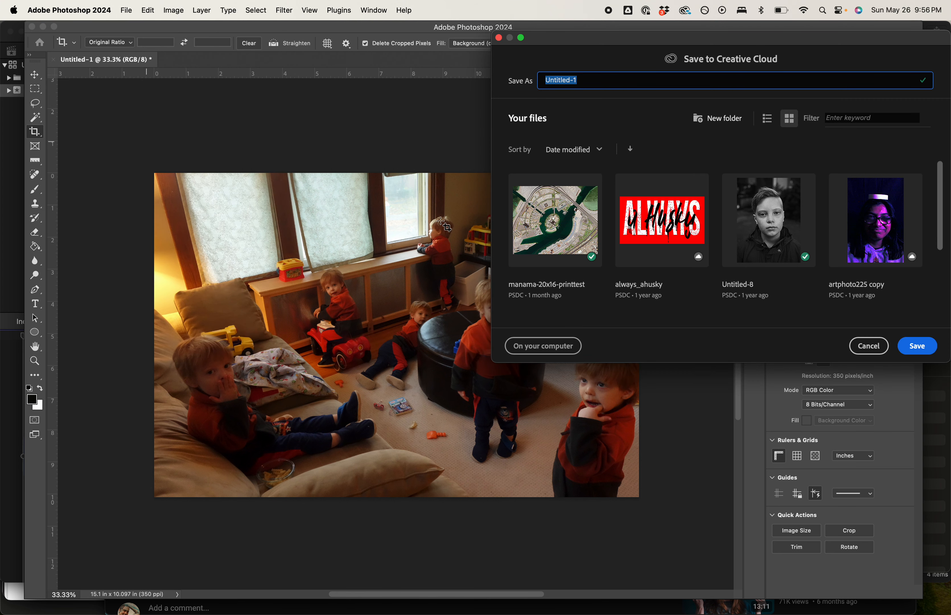
pyautogui.click(542, 346)
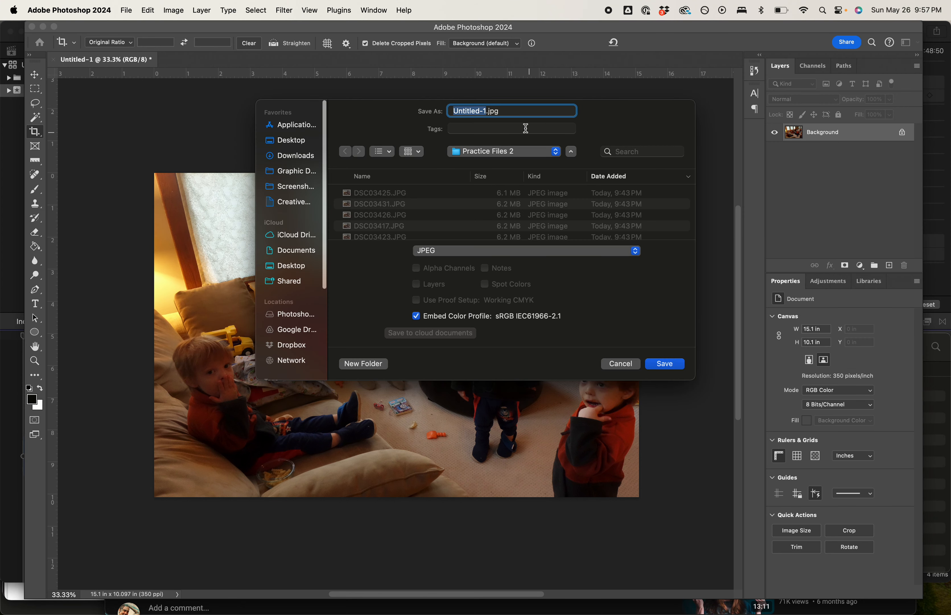
pyautogui.write('Coleman-multiplicity')
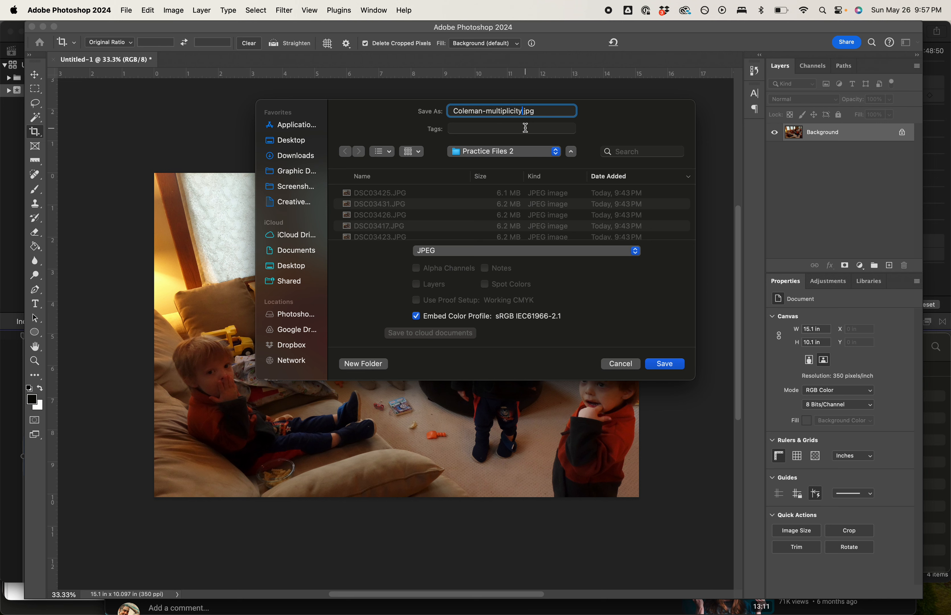
pyautogui.press('Return')
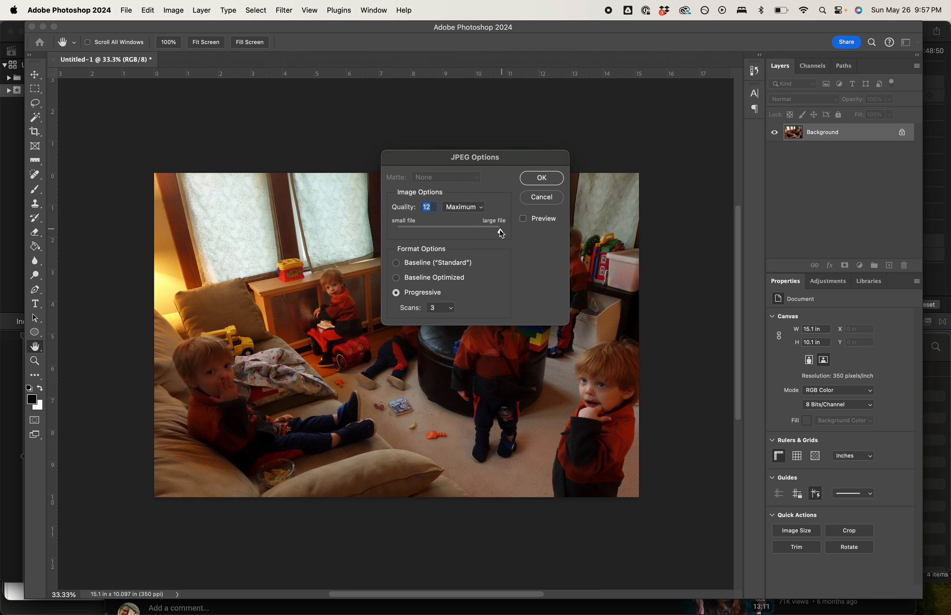
pyautogui.click(547, 177)
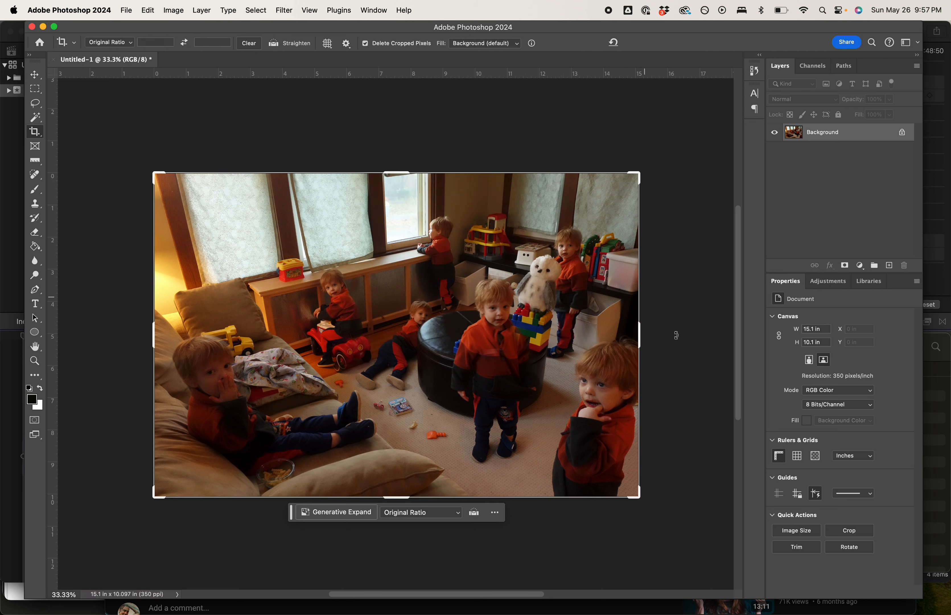